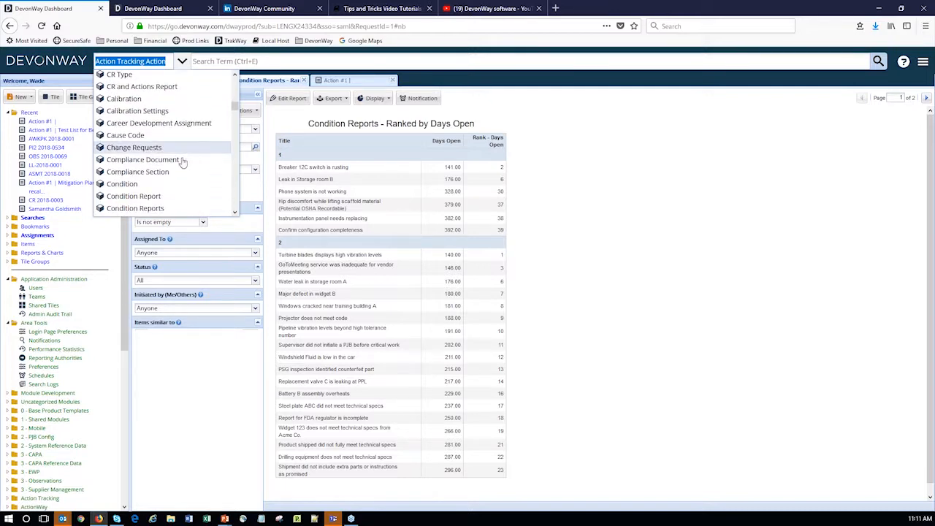
Step: Search for all Condition Reports, display the results as a Report, and collapse the navigation pane
left_click(174, 207)
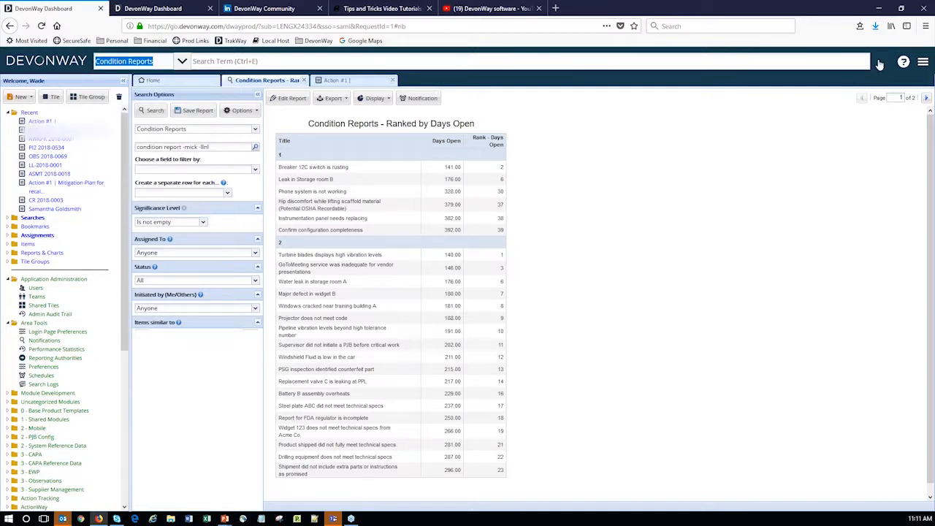
left_click(878, 61)
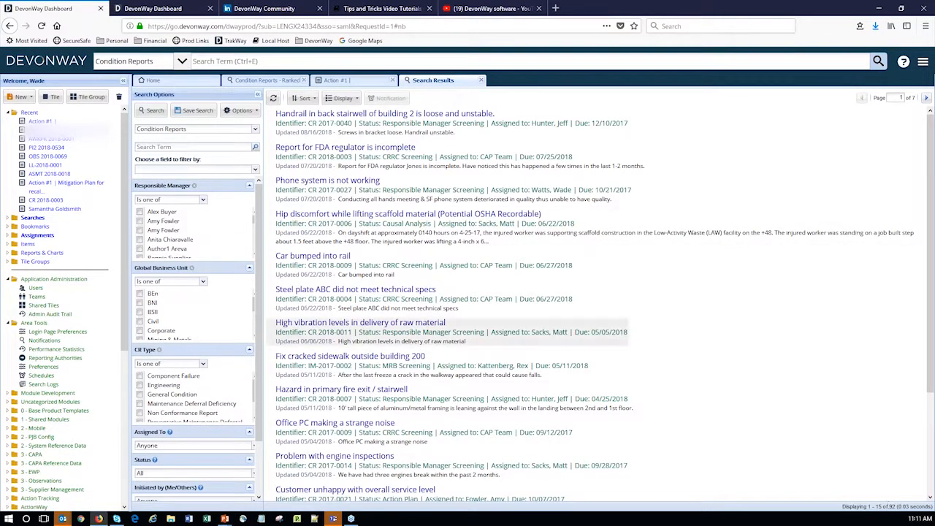
left_click(342, 97)
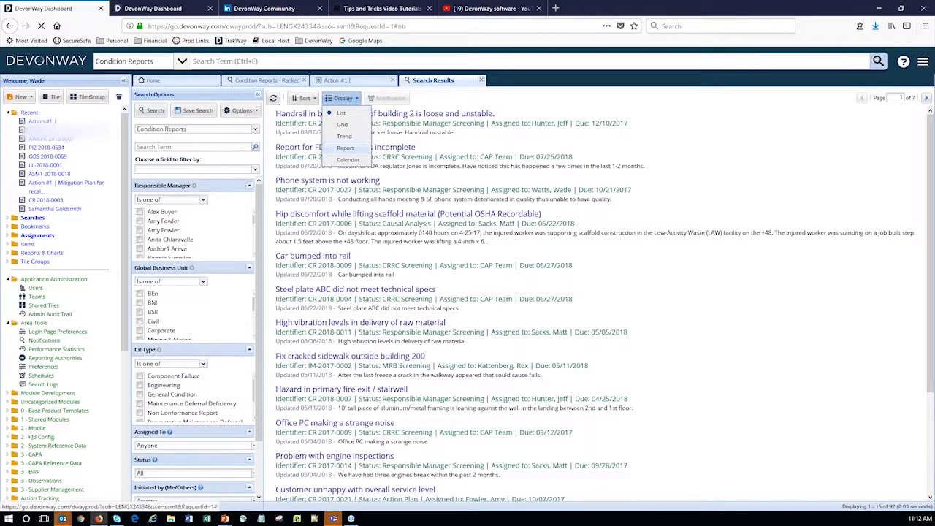
left_click(345, 149)
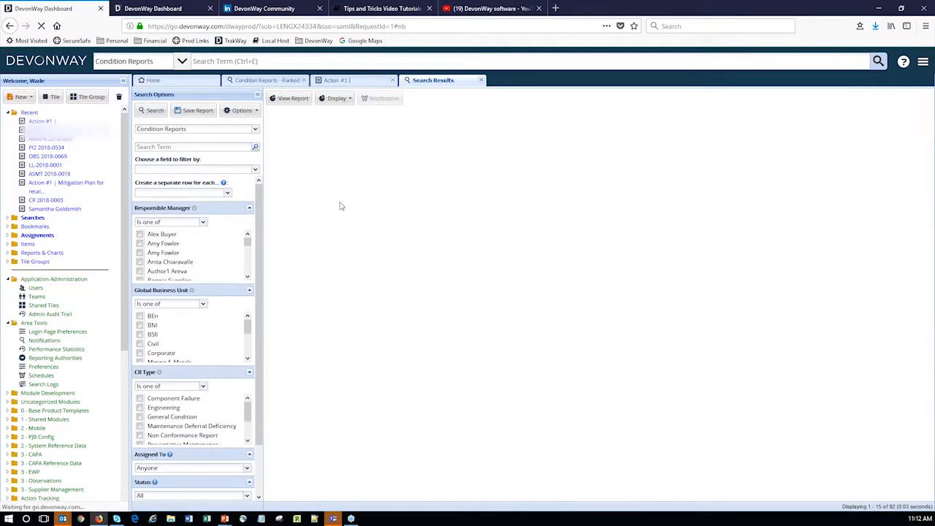
left_click(125, 83)
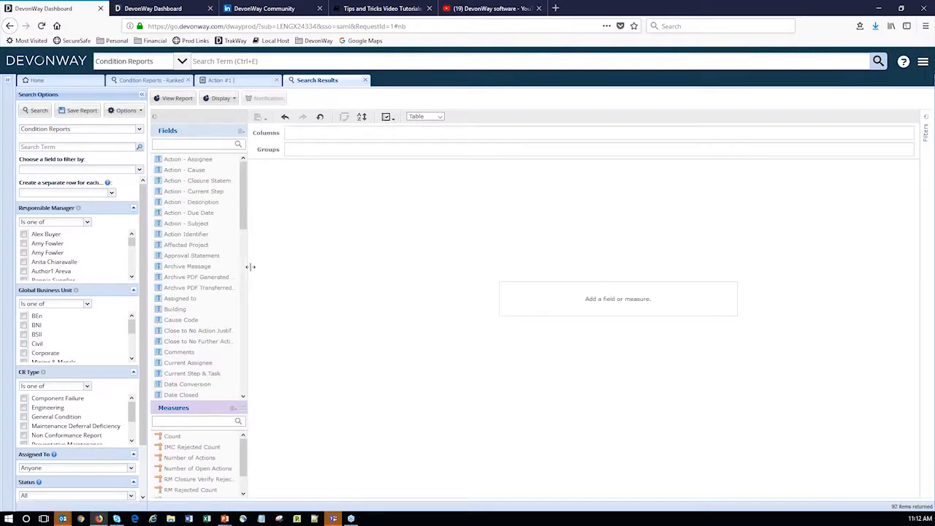
Step: Add Title and Significance Level as report columns, widening the Title column so that most titles fit on one line
scroll(219, 367, "down", 3)
scroll(219, 367, "down", 5)
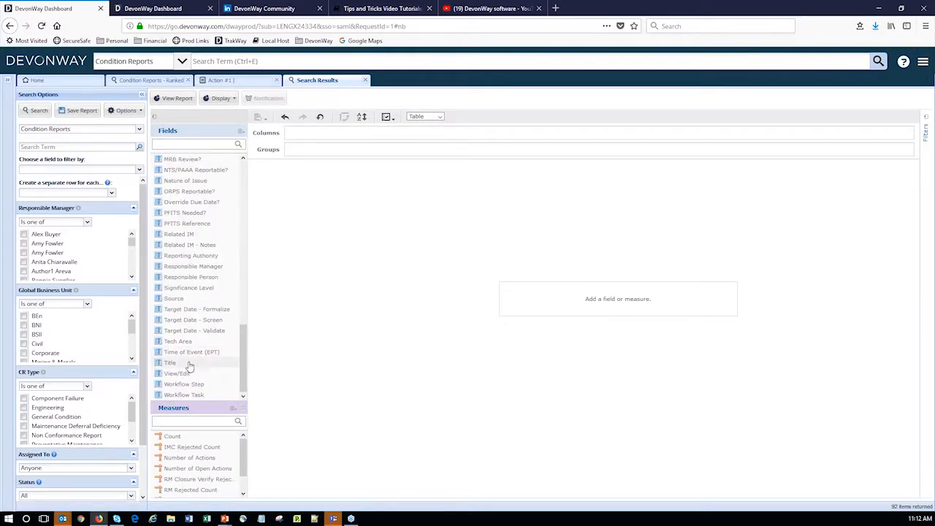
double_click(188, 365)
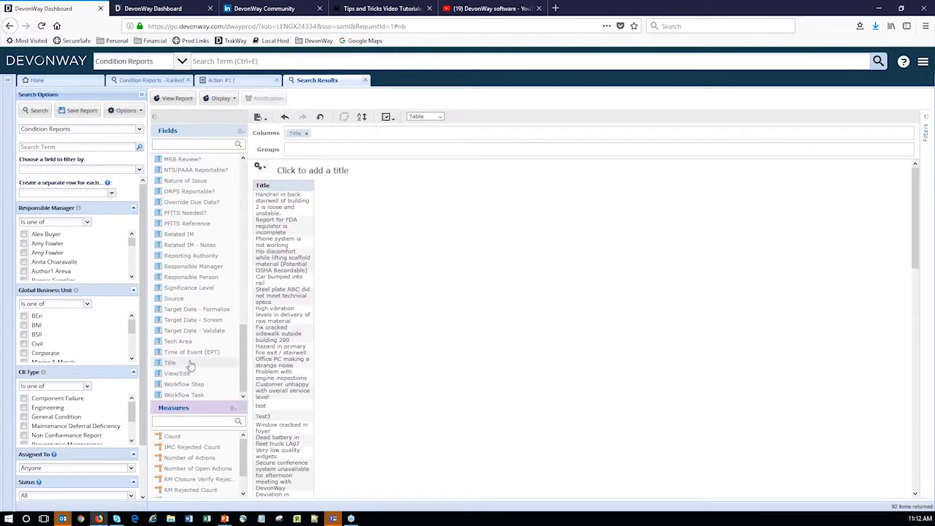
left_click_drag(347, 183, 430, 182)
scroll(214, 337, "up", 2)
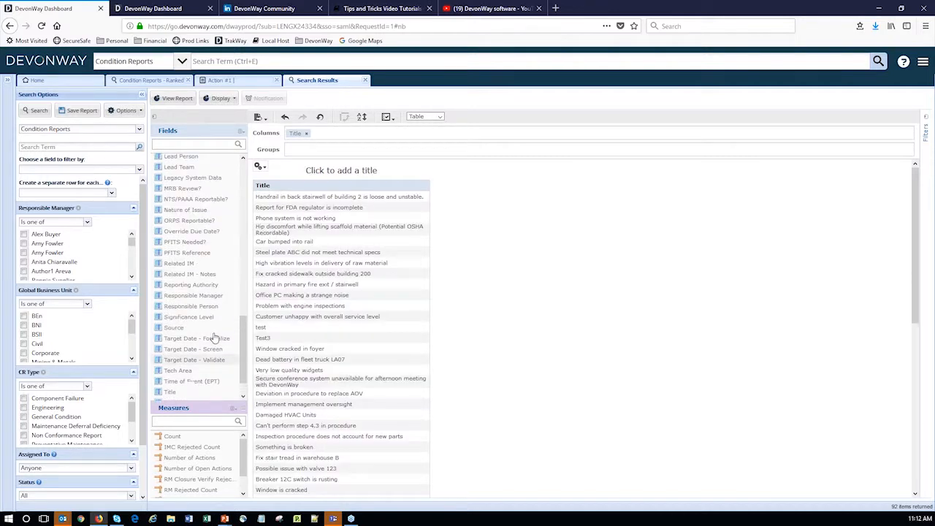
double_click(203, 334)
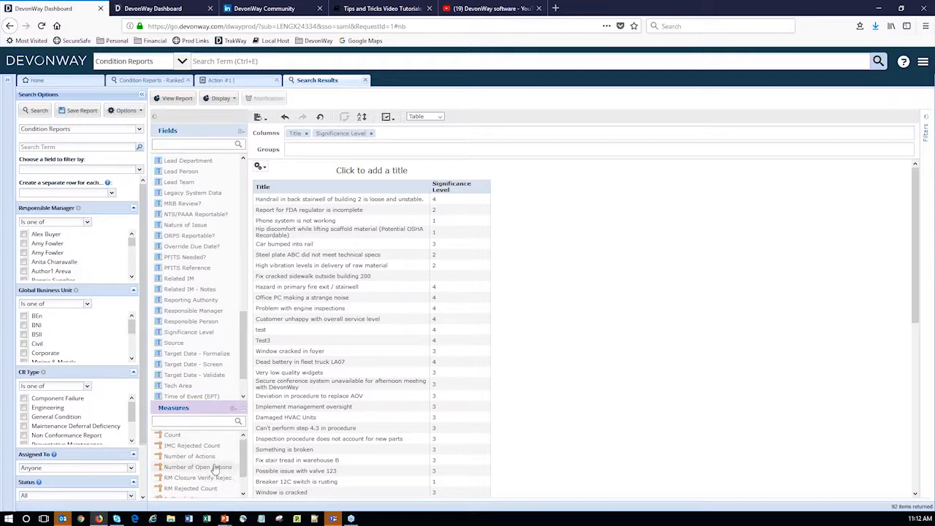
Step: Start a new custom measure and name it Days Open
scroll(214, 469, "down", 1)
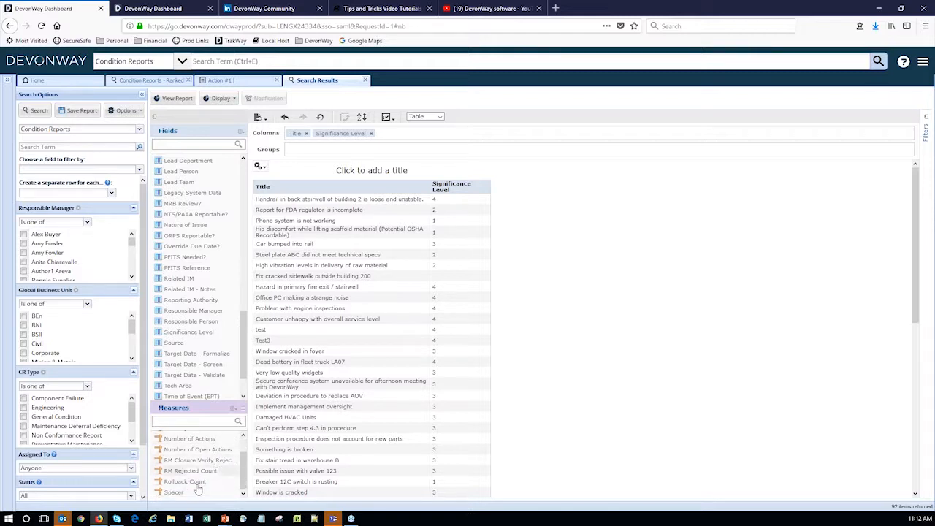
scroll(208, 475, "up", 1)
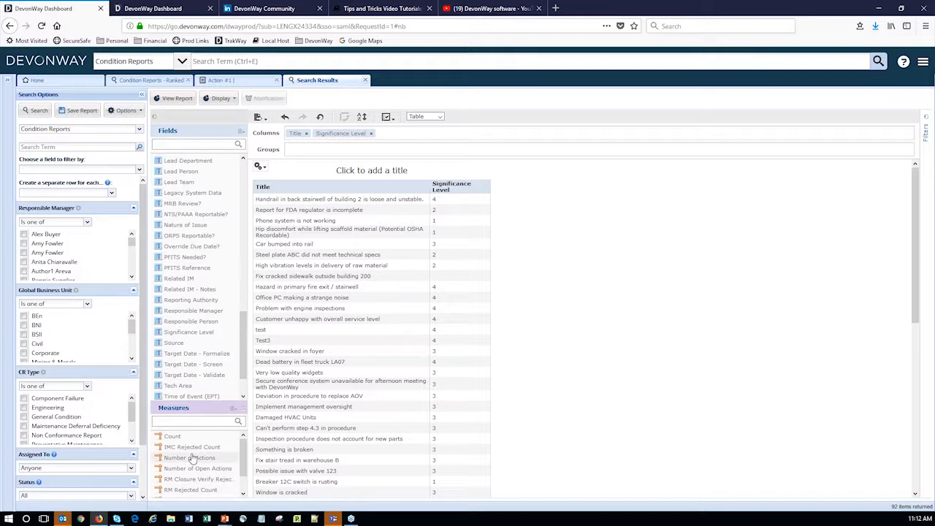
scroll(192, 458, "down", 1)
scroll(201, 365, "down", 2)
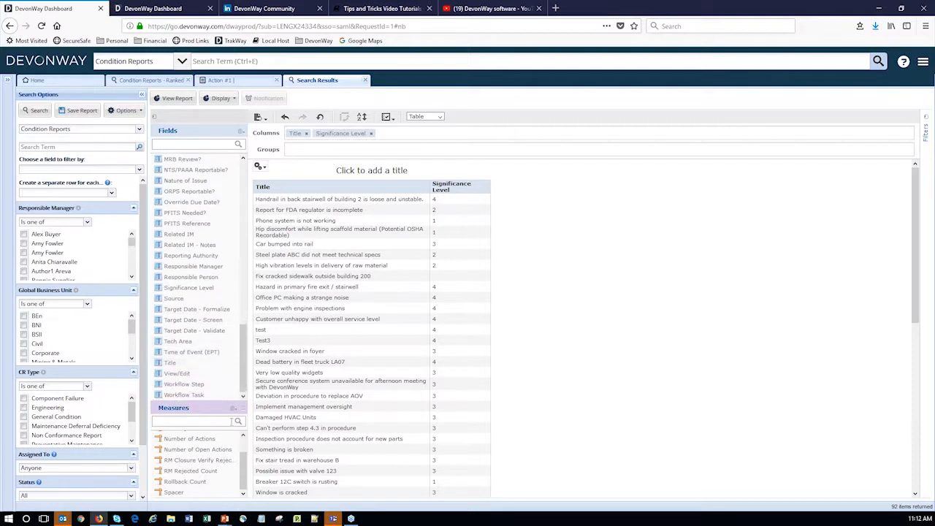
left_click(233, 410)
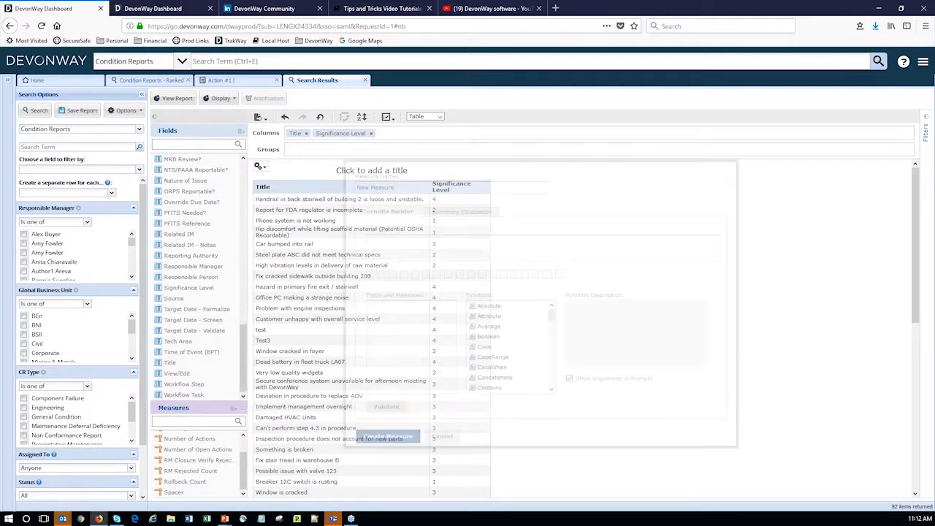
triple_click(383, 187)
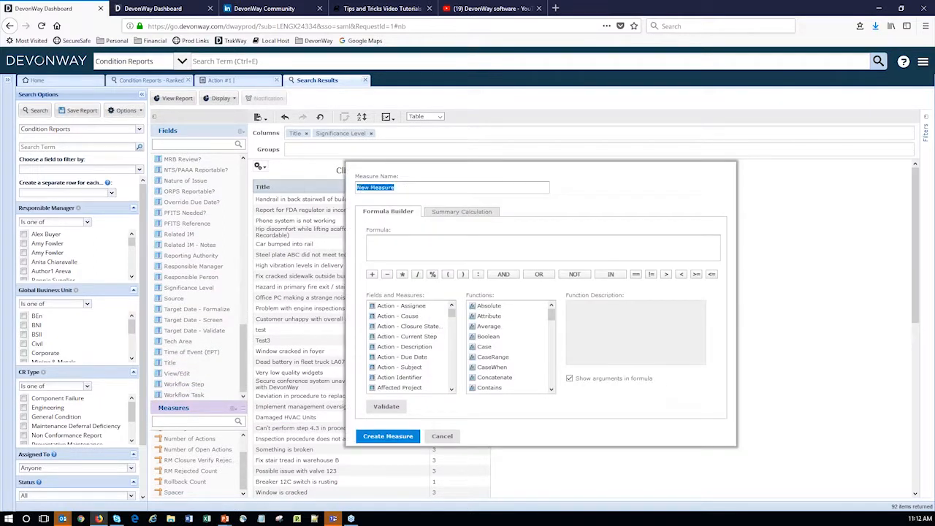
type("Days Open")
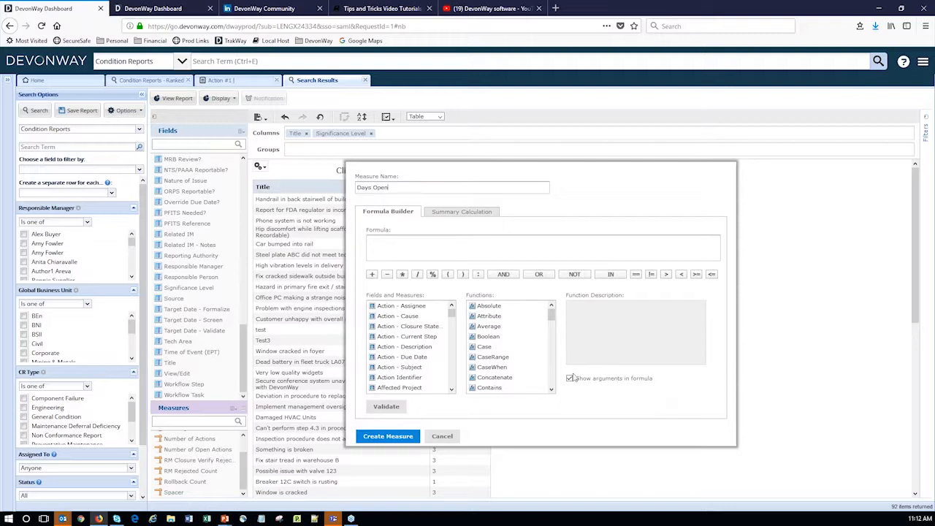
Step: Build the measure's formula with the ElapsedDays function, using Today(0) as its first argument
scroll(553, 373, "down", 2)
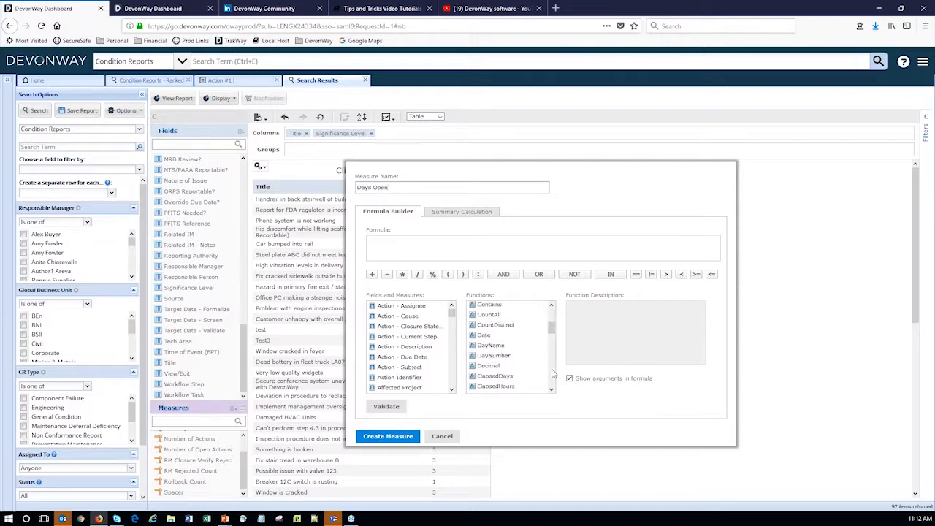
double_click(506, 377)
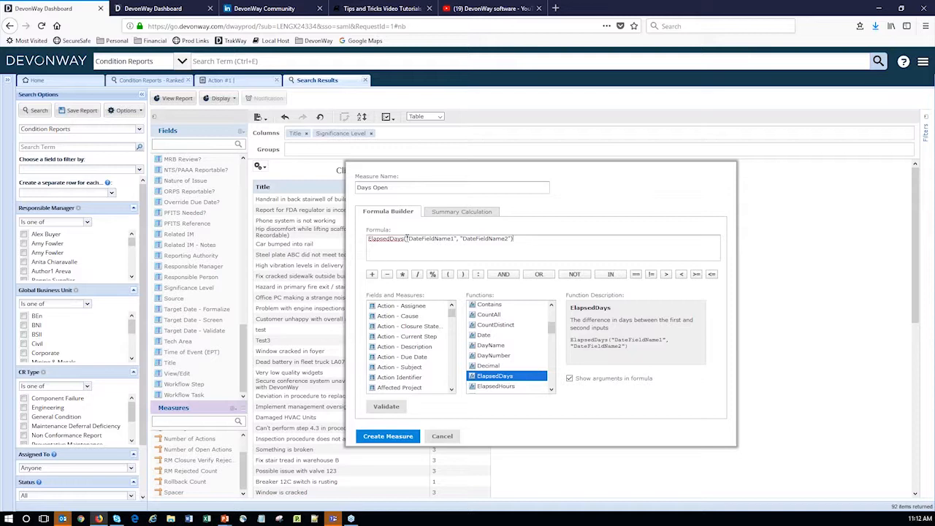
left_click_drag(406, 238, 458, 239)
left_click_drag(552, 330, 561, 383)
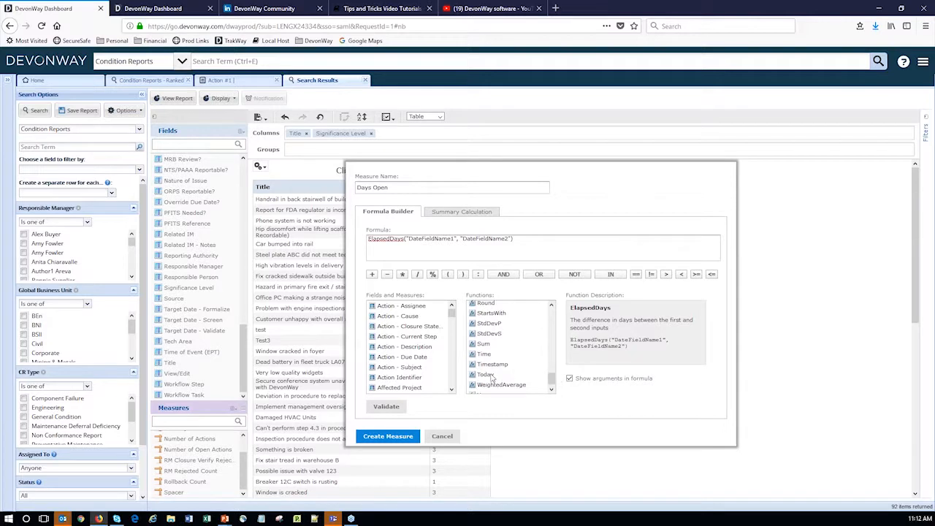
left_click_drag(406, 238, 455, 242)
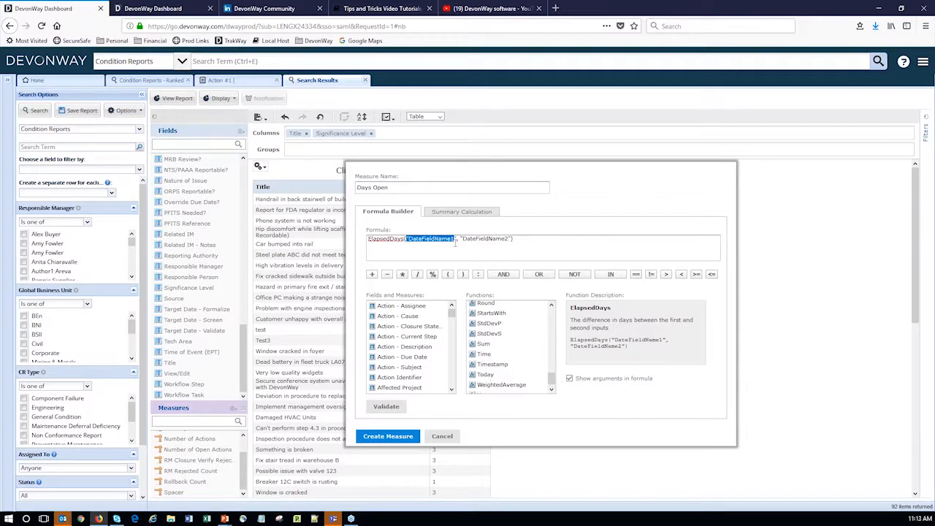
double_click(503, 375)
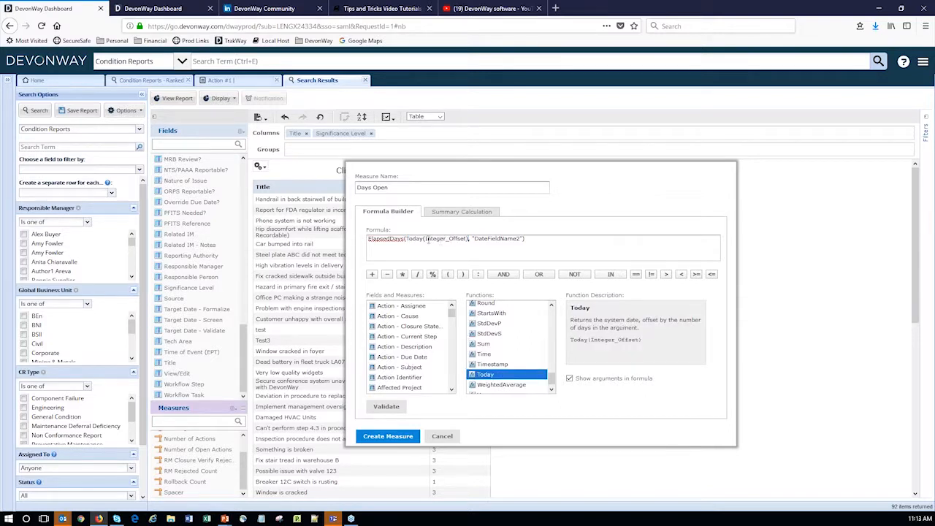
left_click_drag(425, 240, 469, 242)
type("0")
Step: Use the Date Created field as the formula's second argument, validate the formula and create the measure
left_click(453, 357)
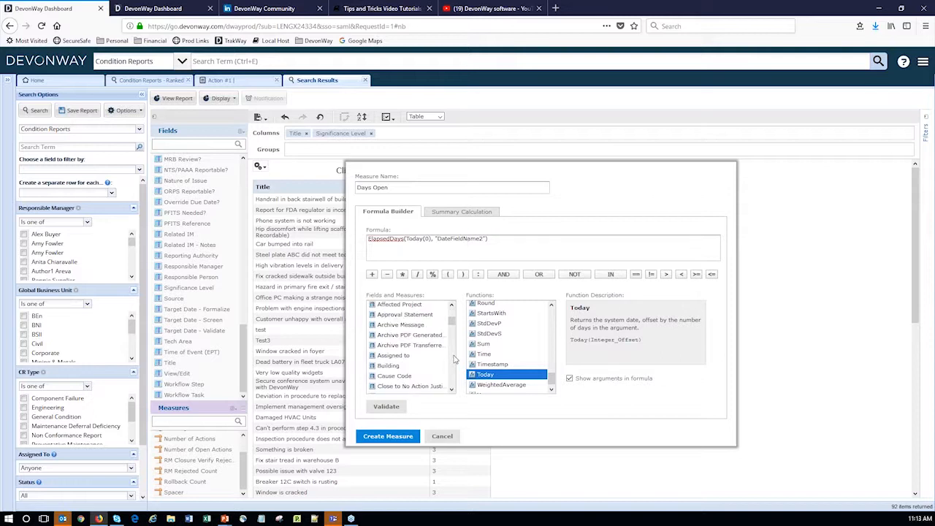
left_click(453, 358)
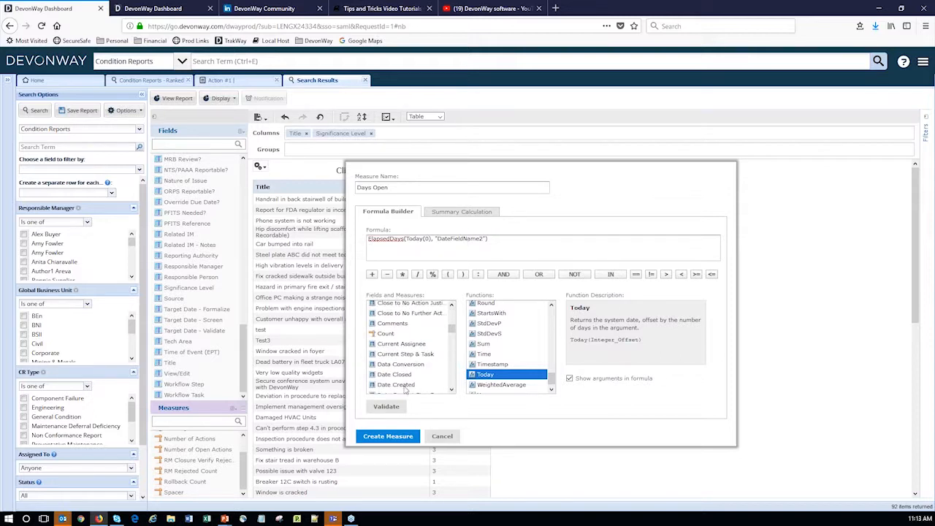
double_click(449, 238)
double_click(406, 385)
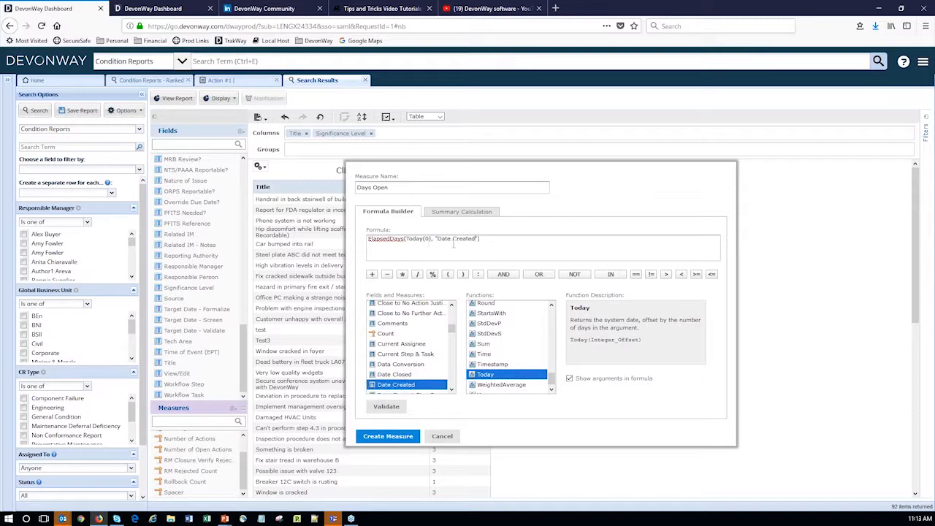
left_click(387, 406)
left_click(388, 436)
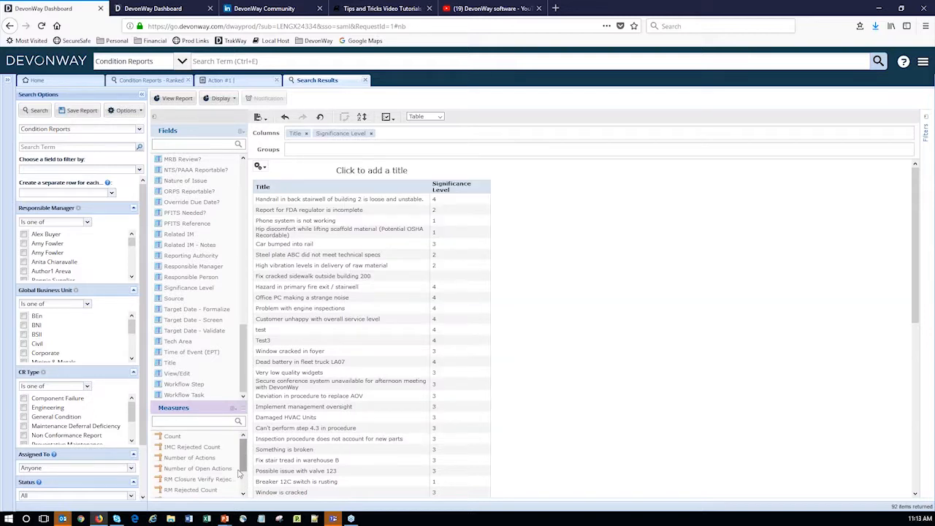
Step: Add the Days Open measure as a report column and sort the table on it
scroll(214, 480, "down", 2)
double_click(194, 483)
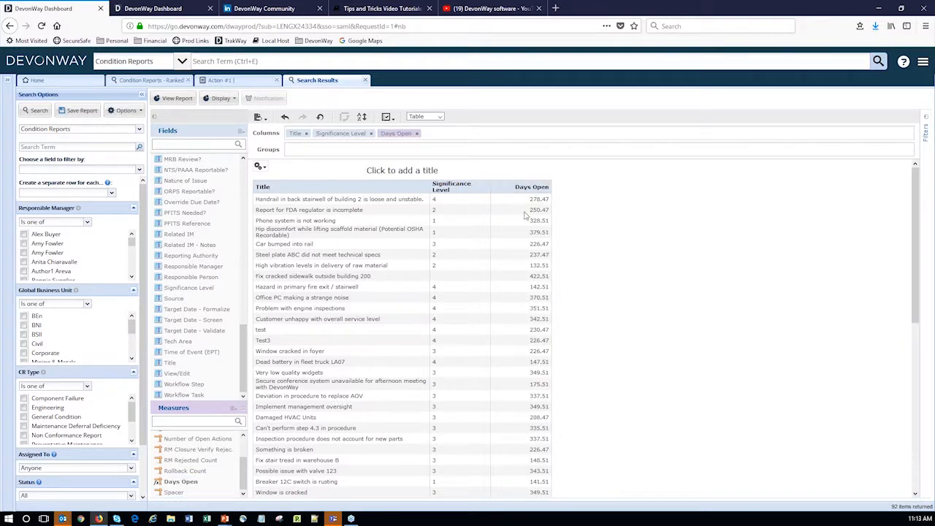
right_click(524, 188)
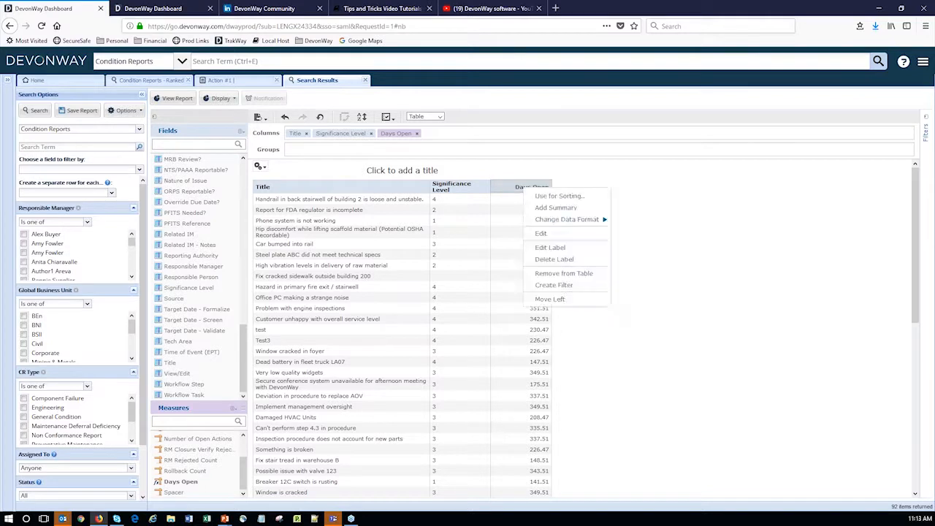
left_click(530, 198)
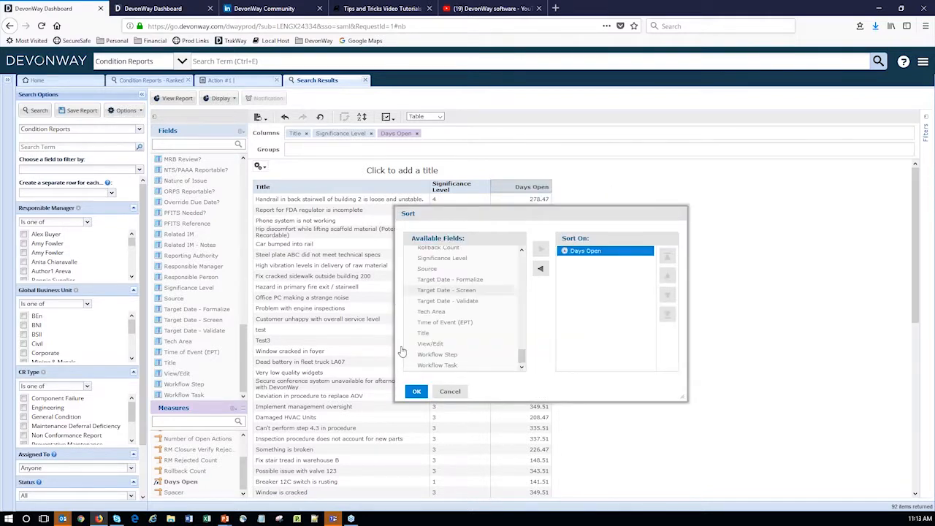
left_click(417, 392)
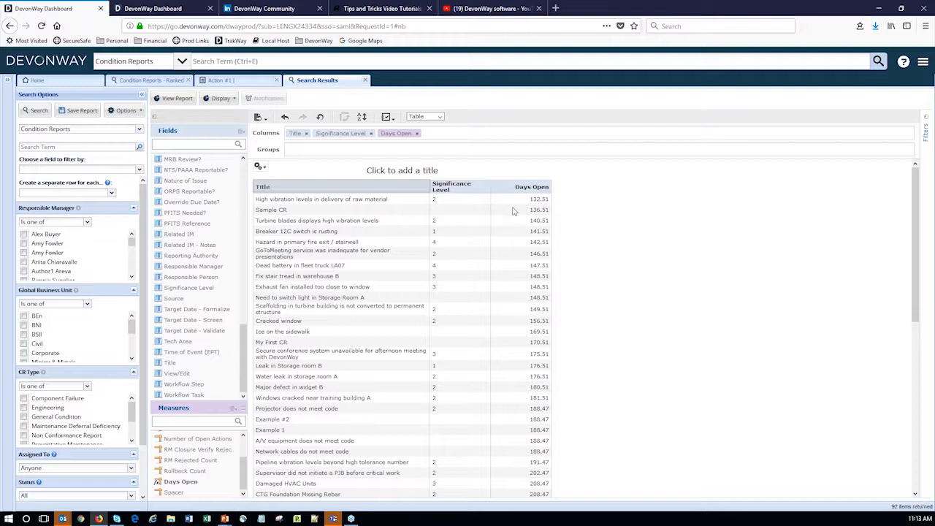
Step: Group the report rows by Significance Level instead of showing it as a column
scroll(513, 211, "down", 5)
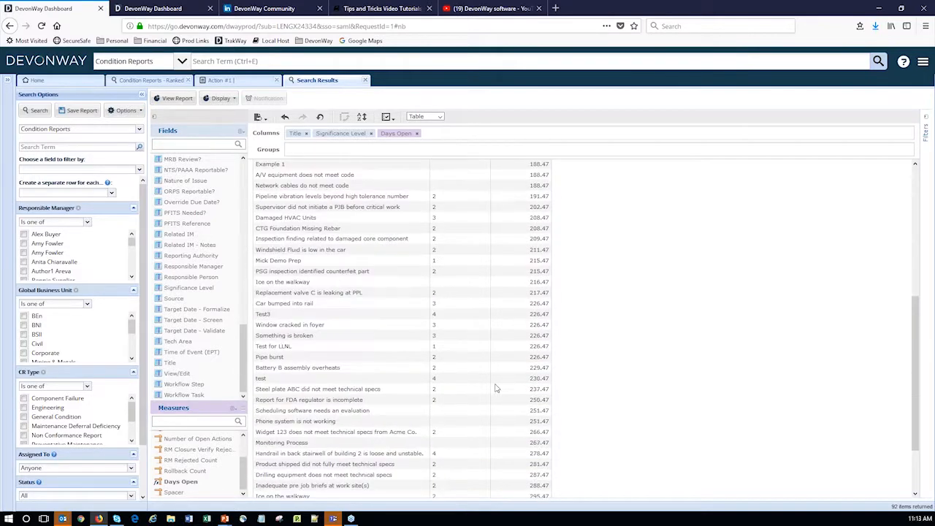
scroll(509, 328, "up", 5)
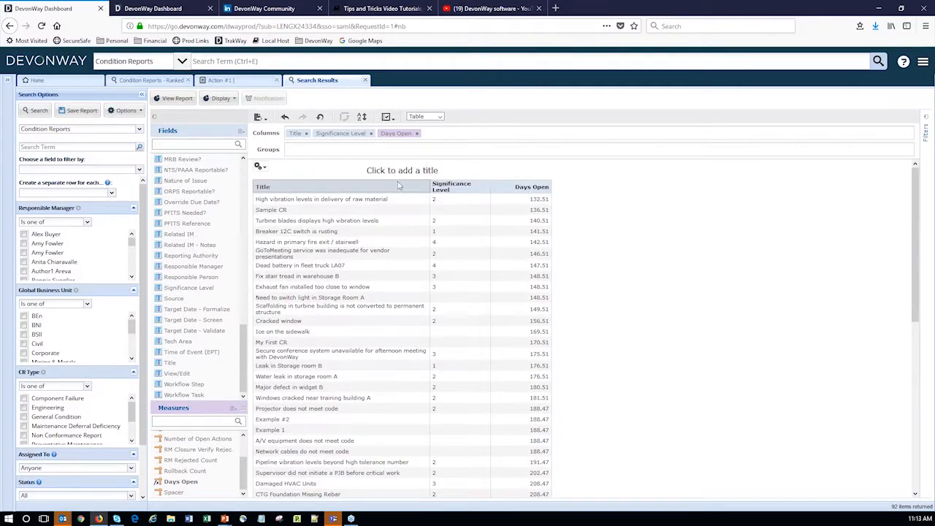
left_click_drag(349, 137, 318, 150)
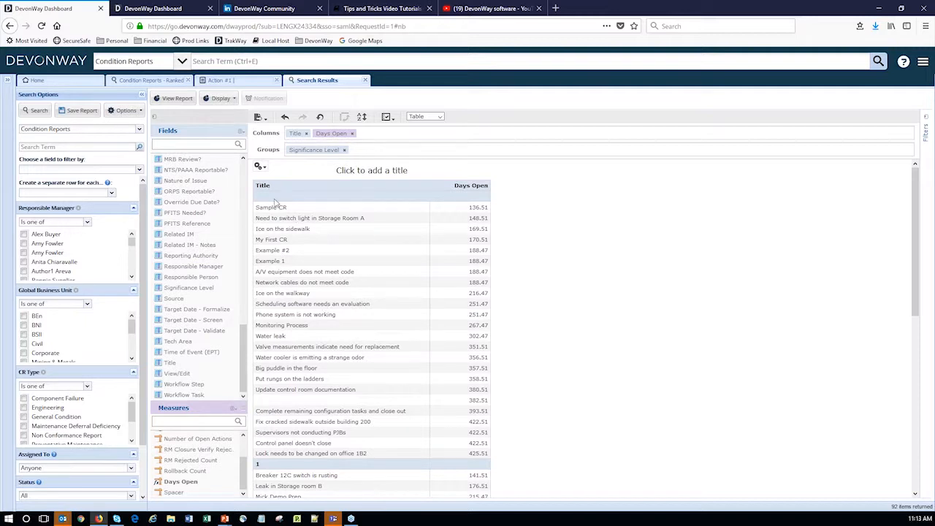
Step: Filter the condition reports by Significance Level, using the condition Is not empty
left_click(139, 173)
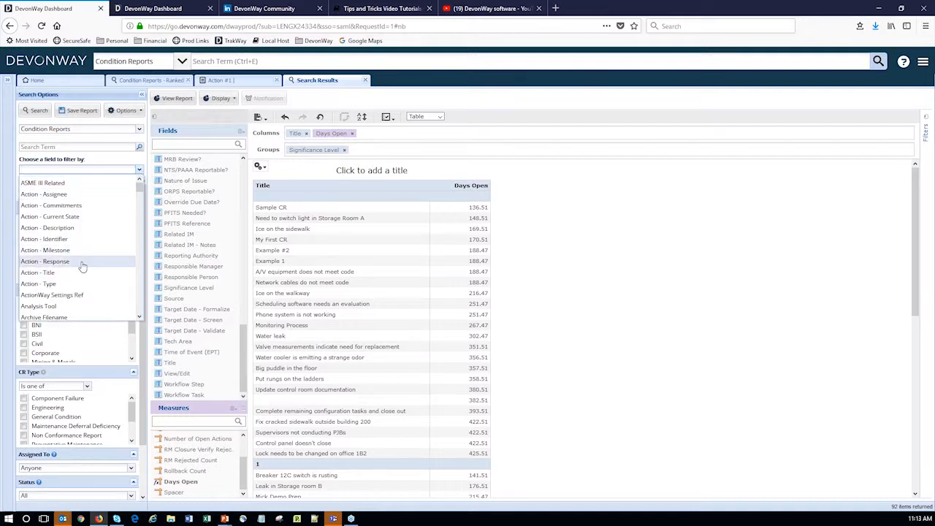
type("Significance Level")
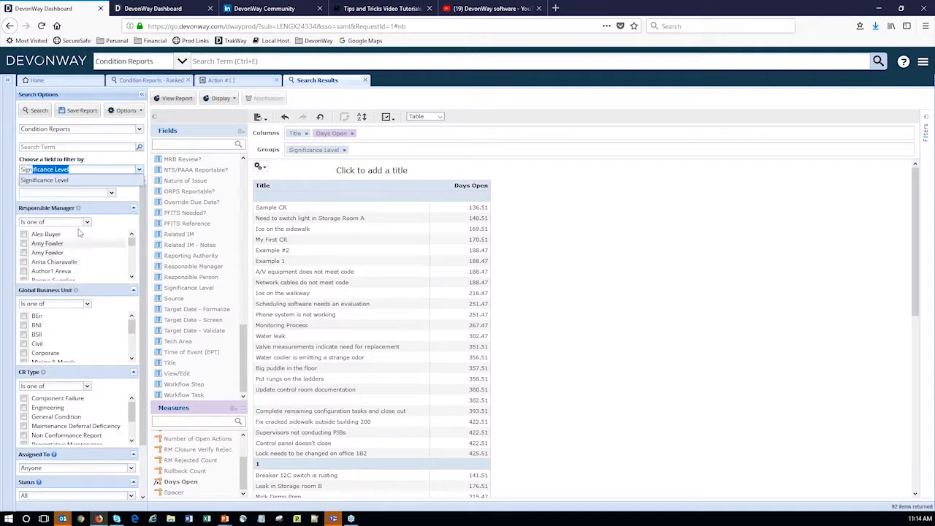
key("Return")
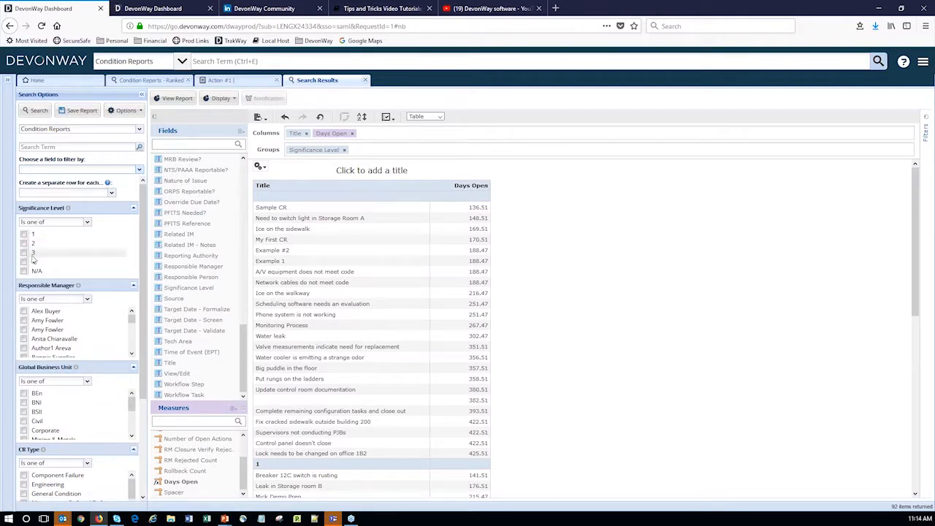
left_click(87, 222)
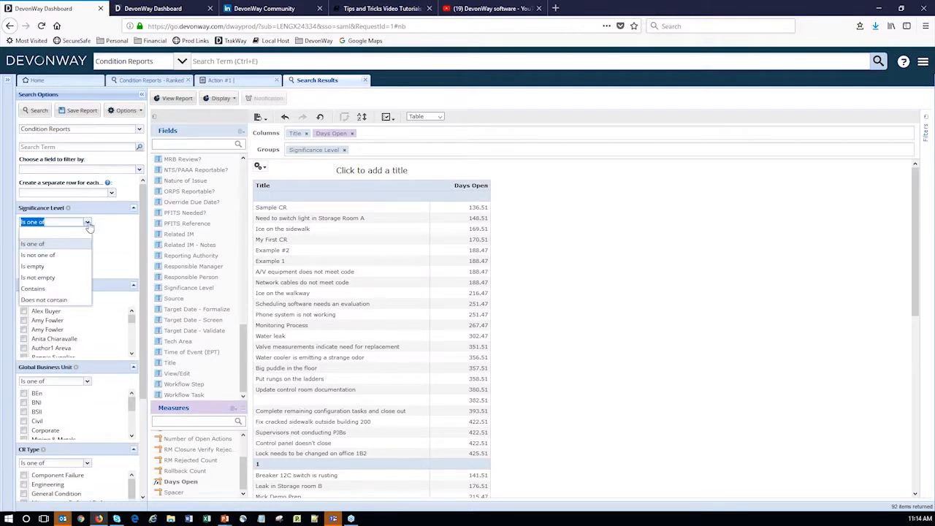
left_click(38, 277)
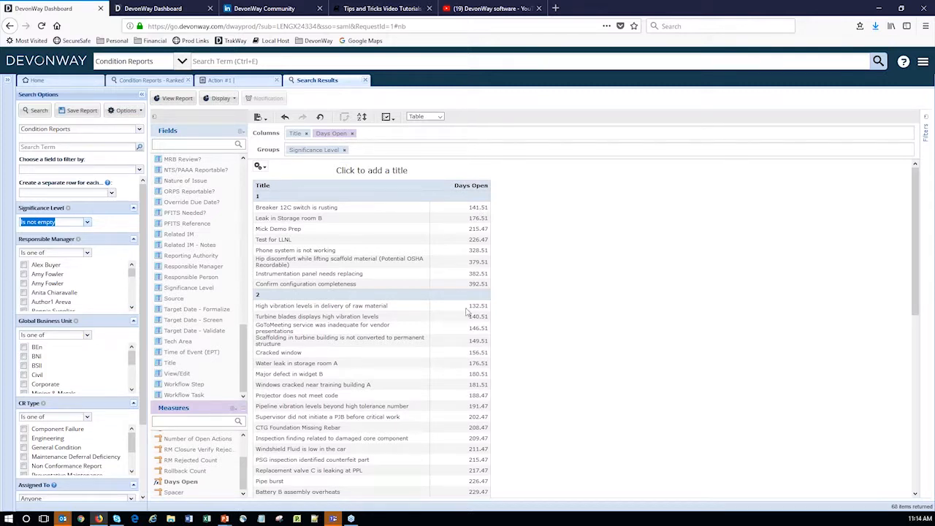
scroll(461, 359, "down", 3)
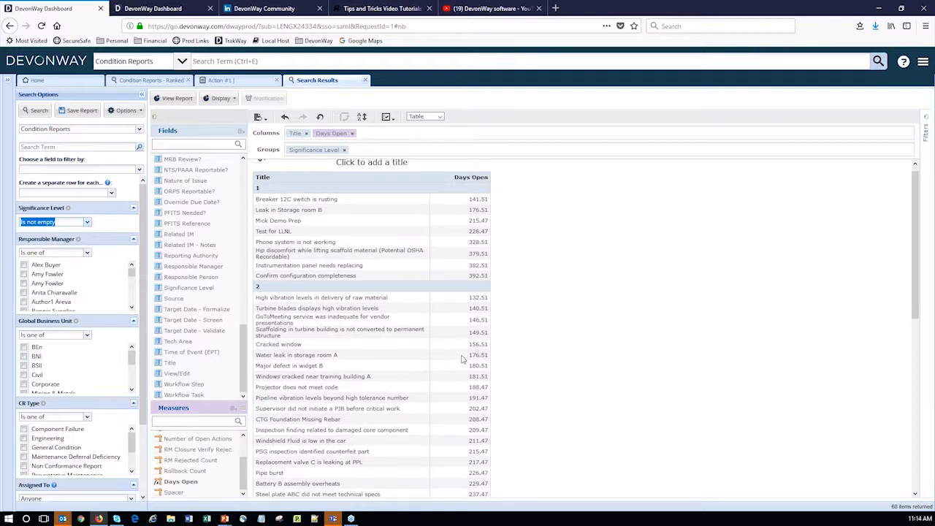
scroll(468, 351, "up", 3)
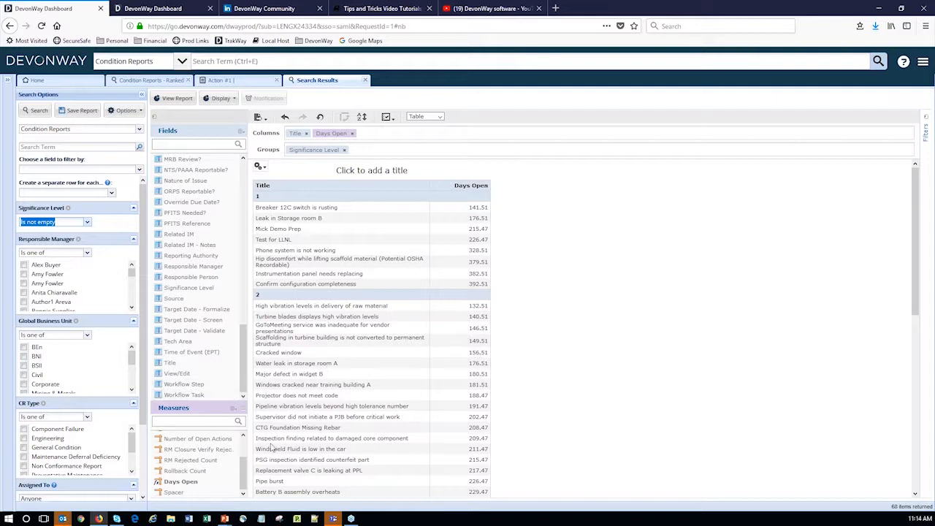
Step: Start a new calculated measure and name it Rank by Days Open
left_click(233, 409)
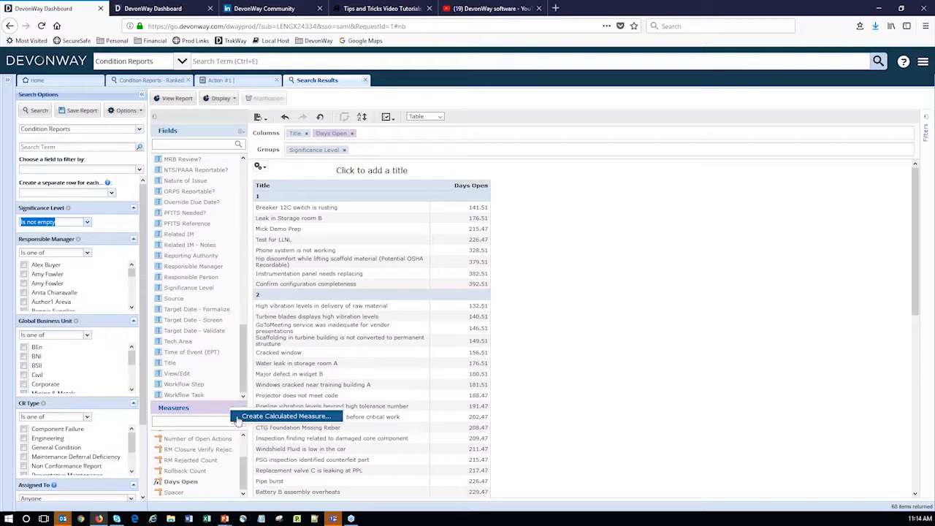
left_click(237, 416)
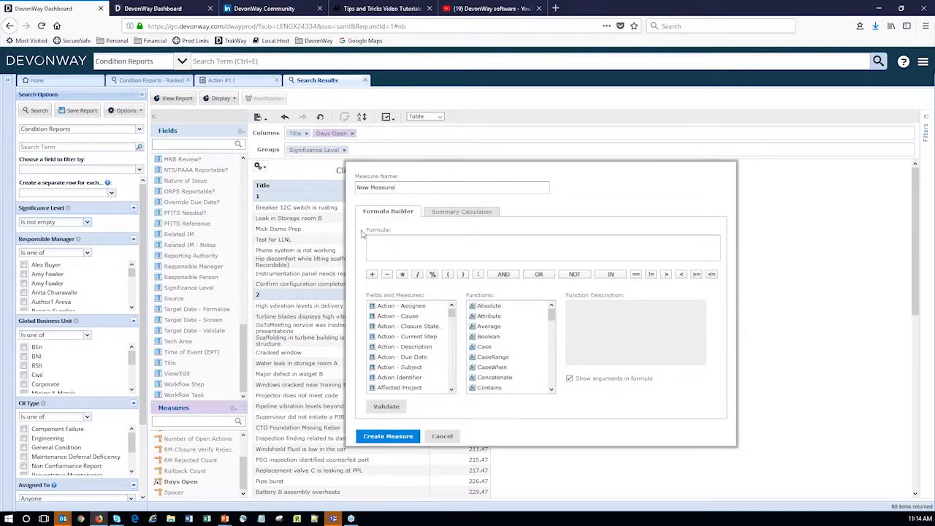
key("BackSpace")
key("BackSpace")
key("BackSpace")
type("Ran")
Step: Build the formula Rank("Days Open") for the measure, validate it and create the measure
left_click_drag(552, 313, 550, 374)
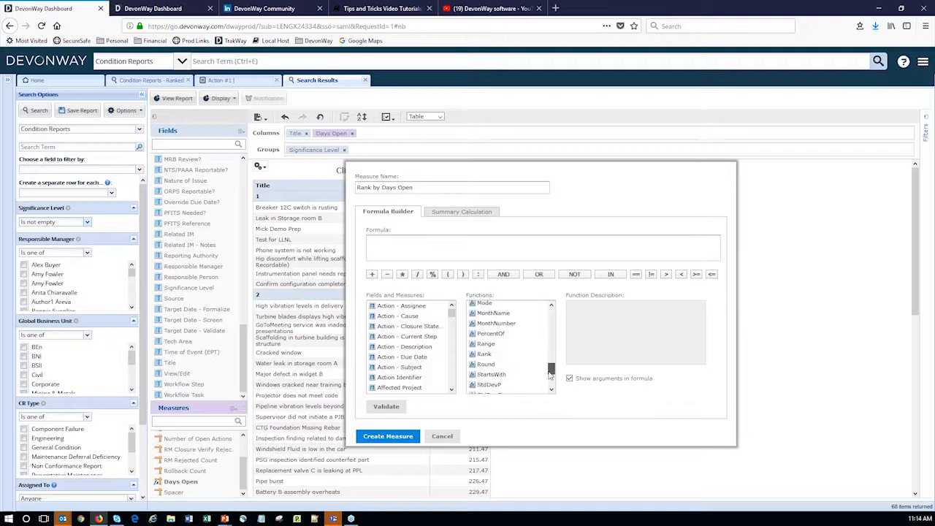
double_click(483, 353)
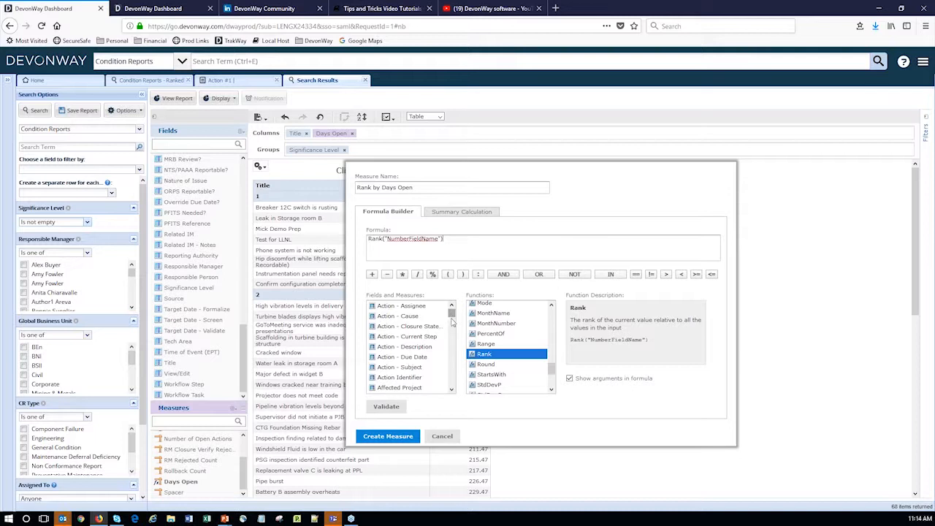
left_click_drag(451, 316, 454, 348)
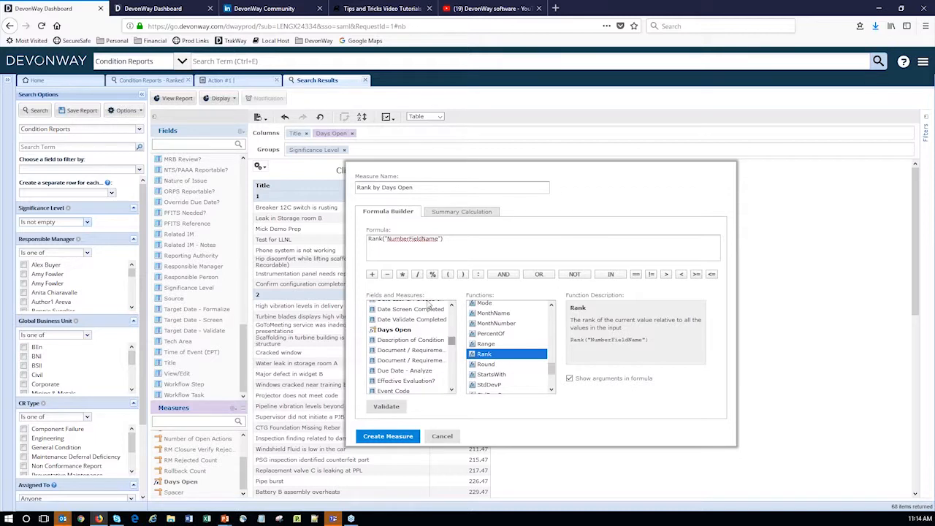
double_click(415, 234)
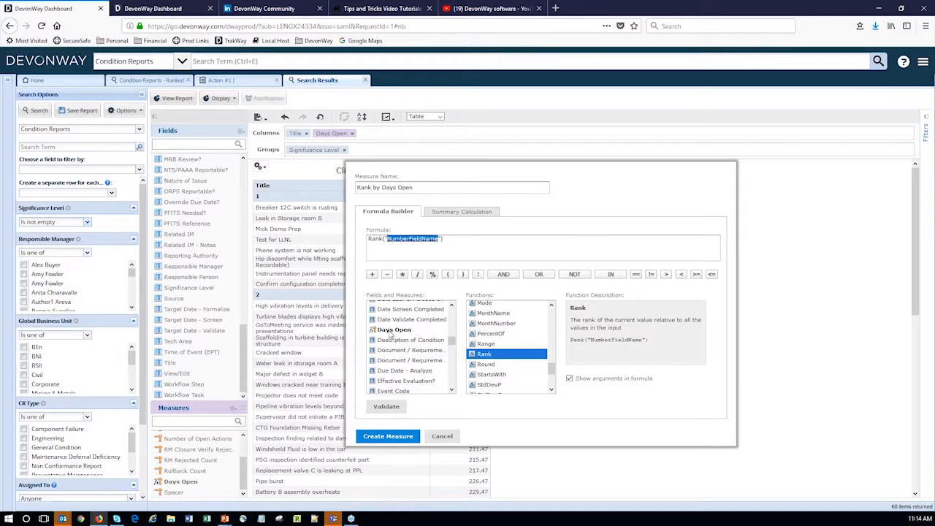
double_click(392, 330)
left_click(384, 409)
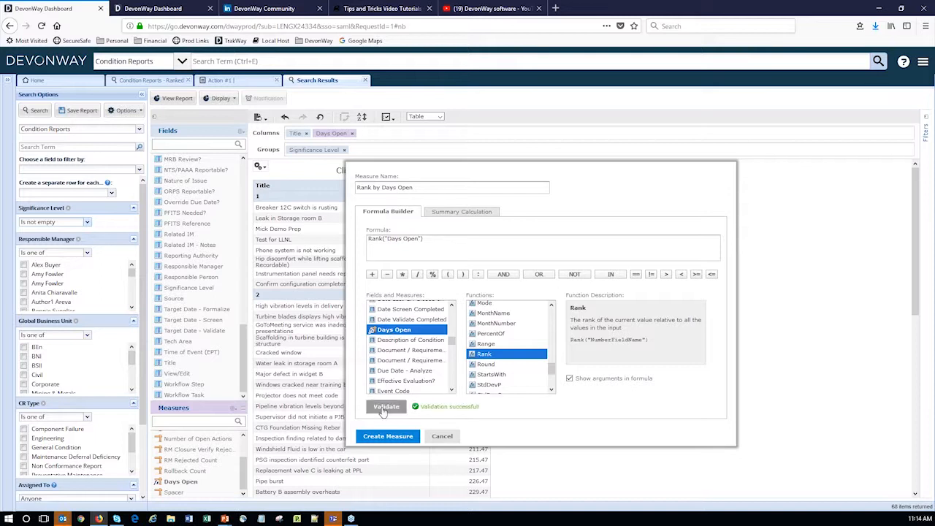
left_click(397, 439)
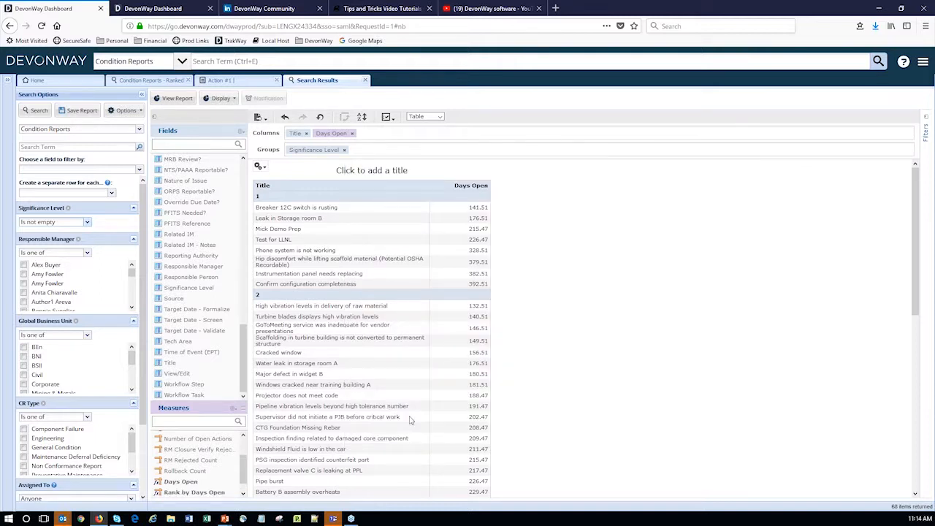
Step: Add the Rank by Days Open measure as a report column after Days Open and review the ranks
scroll(193, 467, "down", 1)
left_click(194, 484)
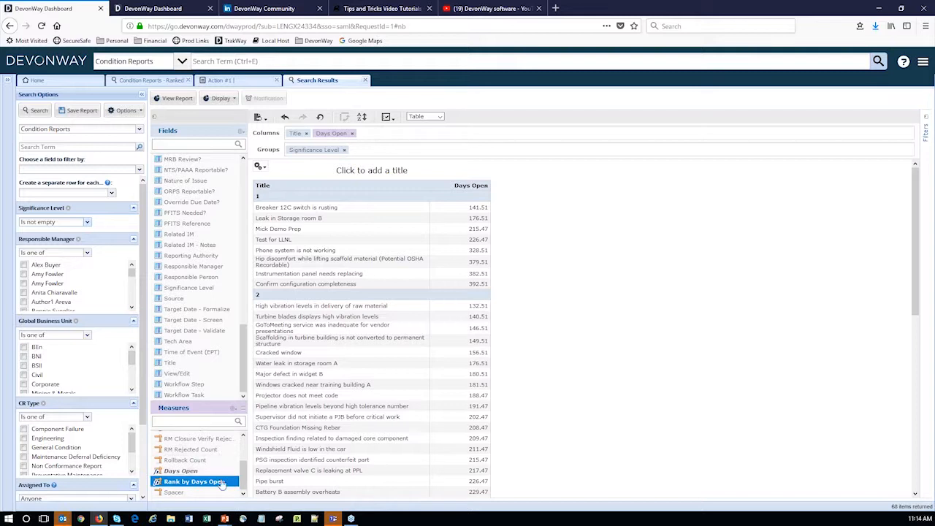
left_click_drag(222, 482, 616, 245)
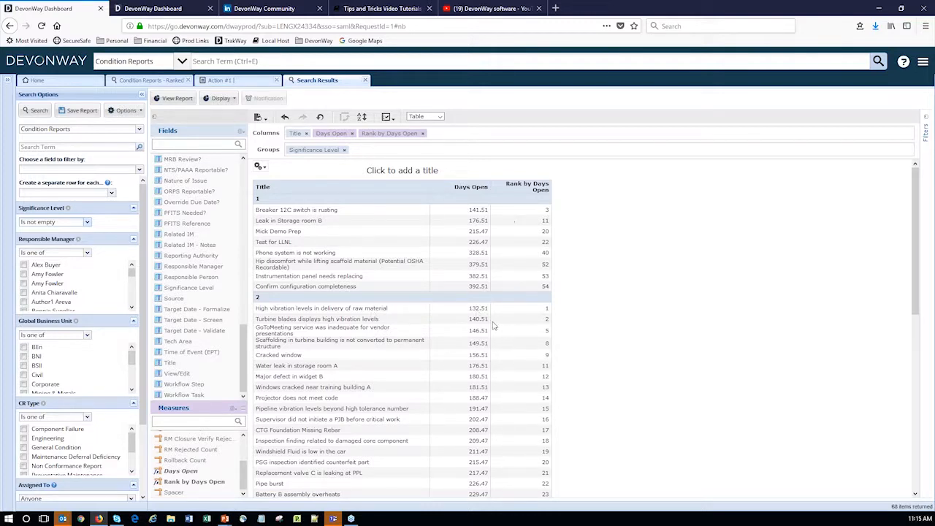
scroll(494, 326, "down", 2)
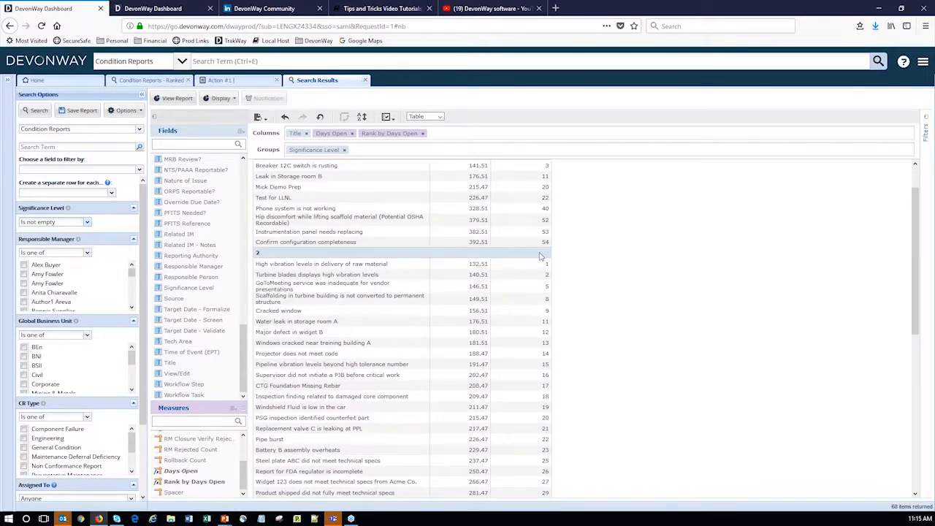
scroll(541, 255, "up", 2)
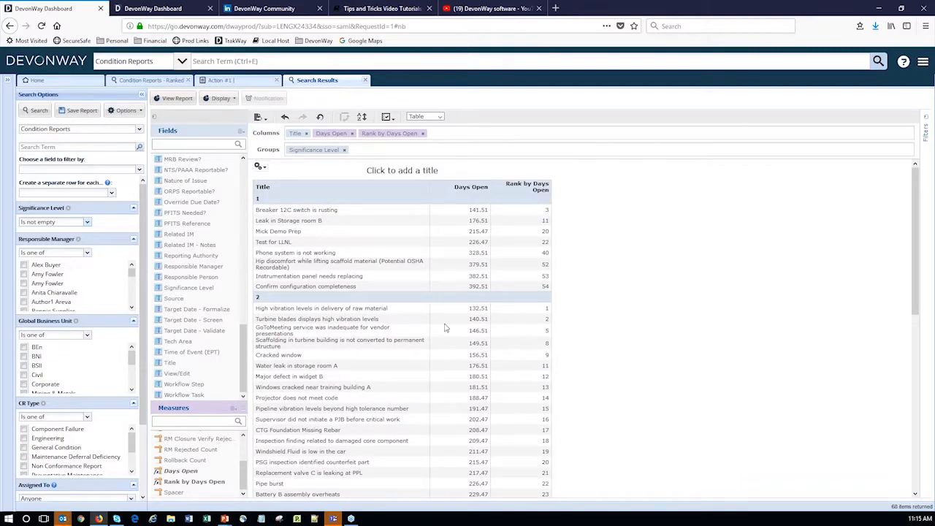
scroll(446, 328, "down", 4)
scroll(446, 327, "up", 4)
Step: Add Workflow Task as a second grouping level after Significance Level and review the grouped rows
double_click(197, 395)
left_click_drag(450, 133, 420, 151)
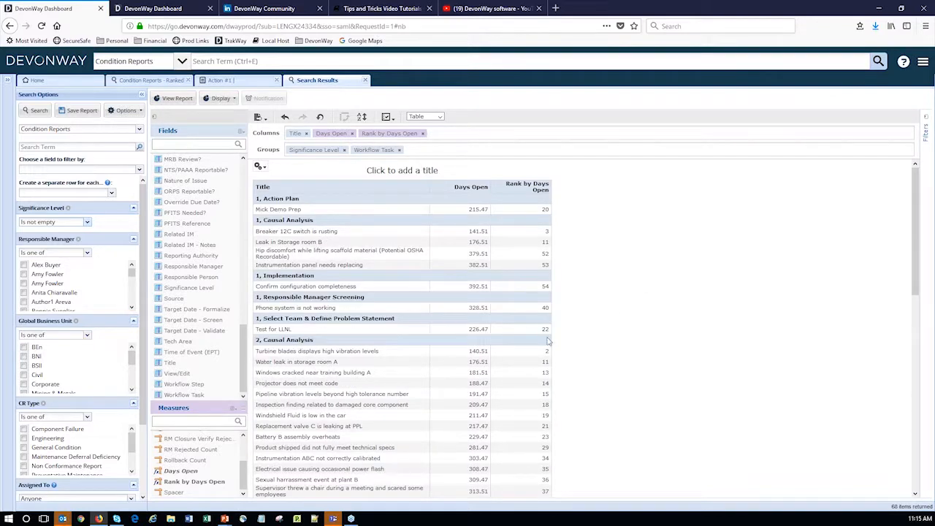
scroll(544, 365, "down", 8)
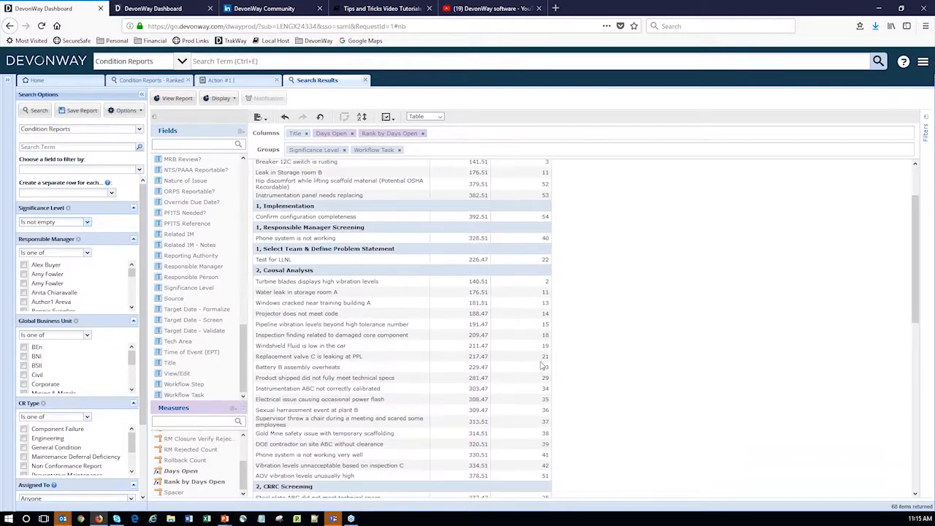
scroll(544, 365, "down", 3)
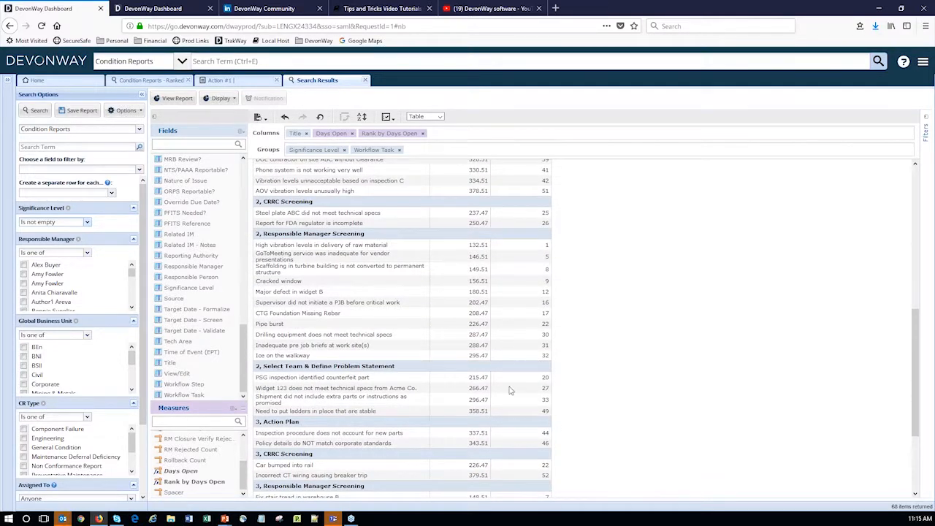
scroll(509, 388, "up", 12)
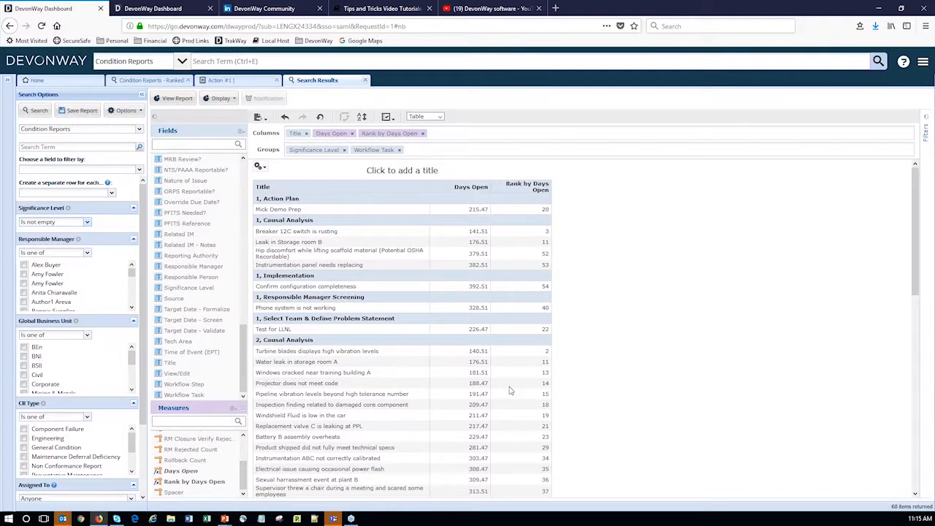